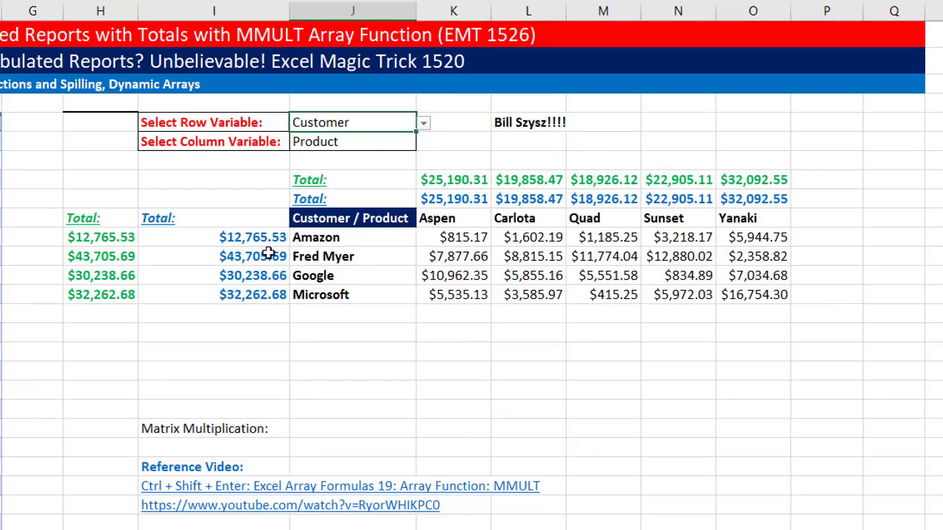
# Step: Choose Region as the row variable, then switch to the 1526 sheet
pyautogui.click(423, 124)
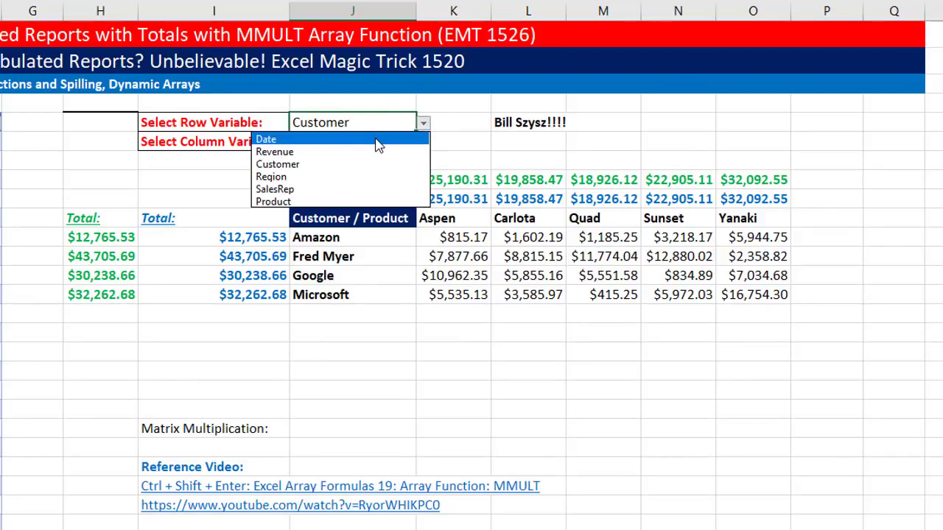
pyautogui.click(324, 178)
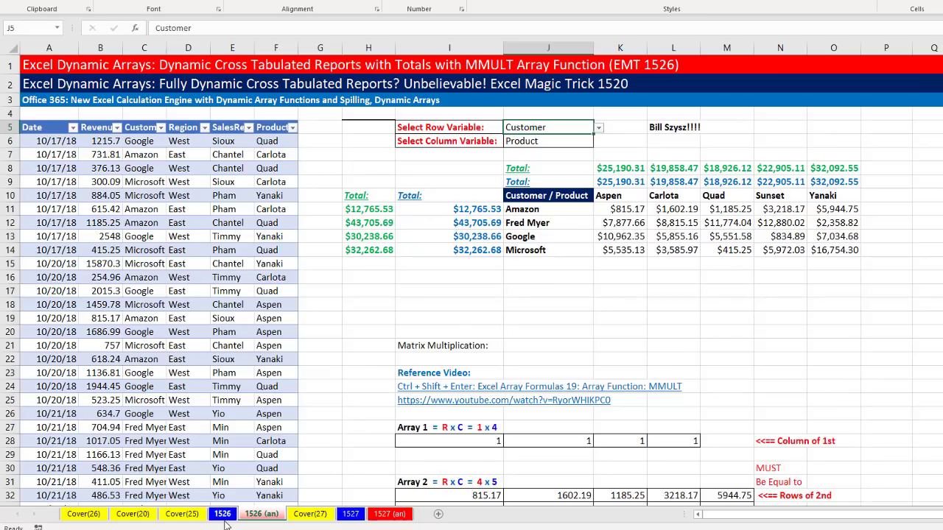
pyautogui.click(223, 514)
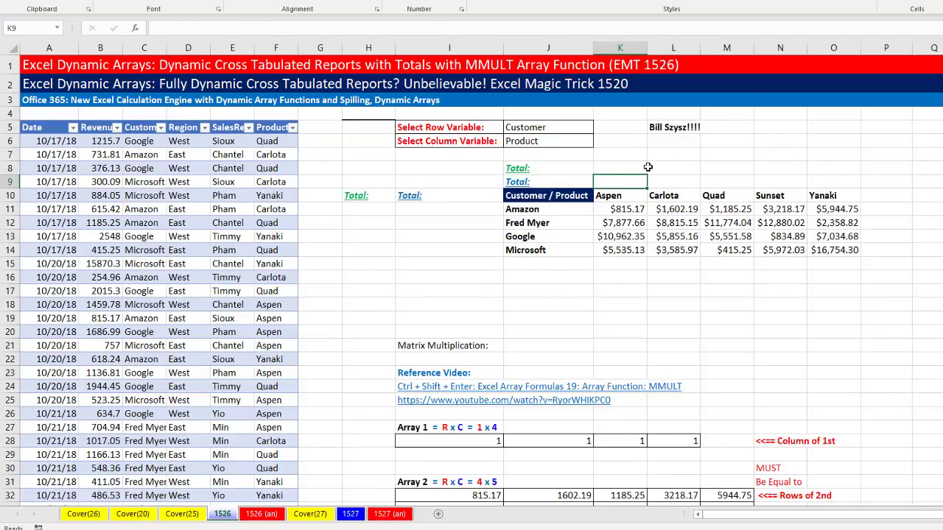
pyautogui.click(612, 169)
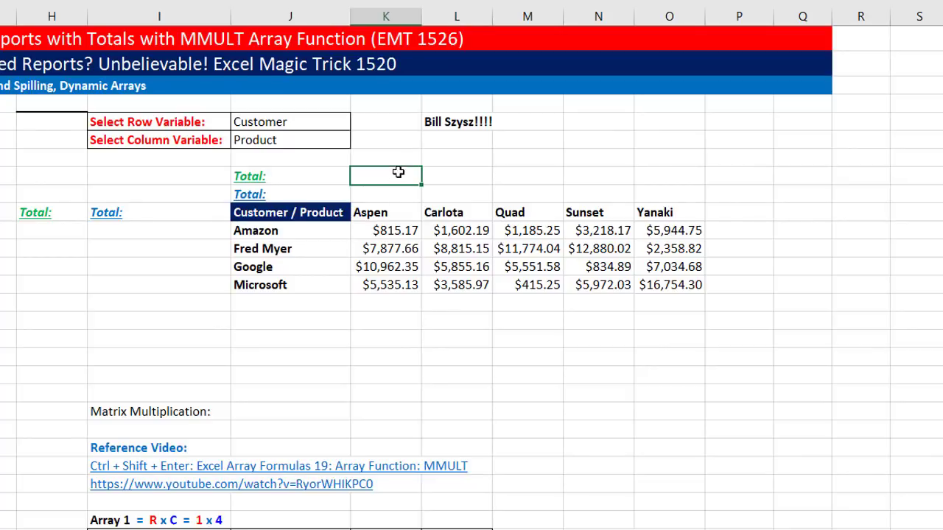
# Step: Copy the Amazon–Aspen SUMIFS formula into the blue Total row cell above Aspen
pyautogui.doubleClick(395, 231)
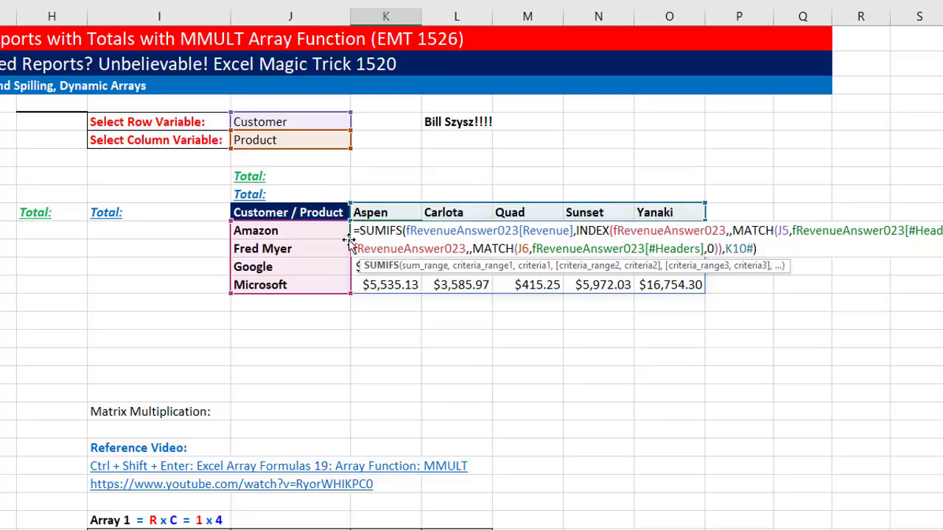
pyautogui.moveTo(355, 231); pyautogui.dragTo(812, 251)
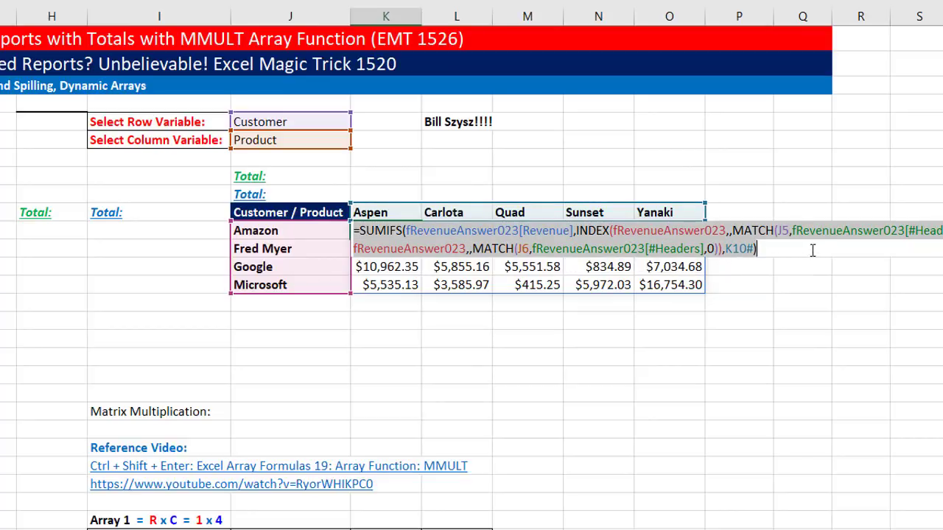
pyautogui.press('Escape')
pyautogui.click(371, 193)
pyautogui.press('F2')
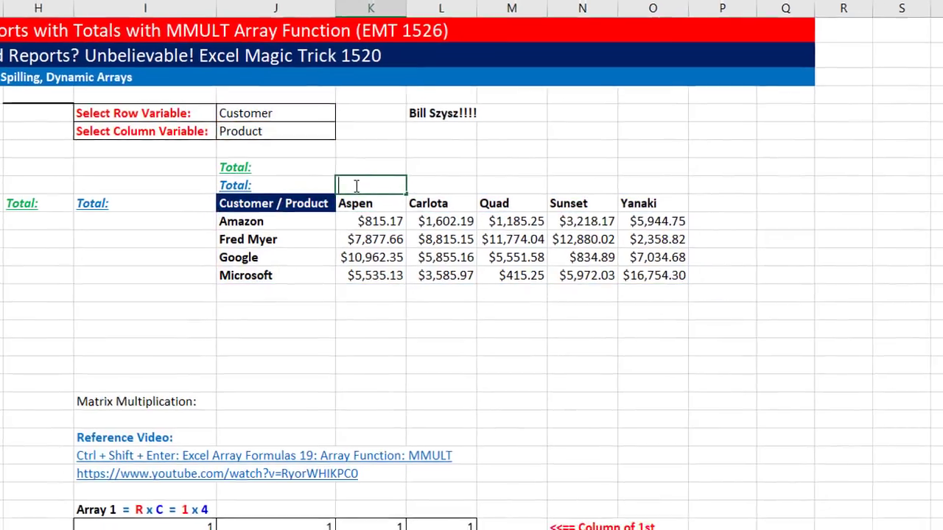
pyautogui.write('=SUMIFS(fRevenueAnswer023[Revenue],INDEX(fRevenueAnswer023,,MATCH(J5,fRevenueAnswer023[#Headers],0)),J11#,INDEX(fRevenueAnswer023,,MATCH(J6,fRevenueAnswer023[#Headers],0)),K10#)')
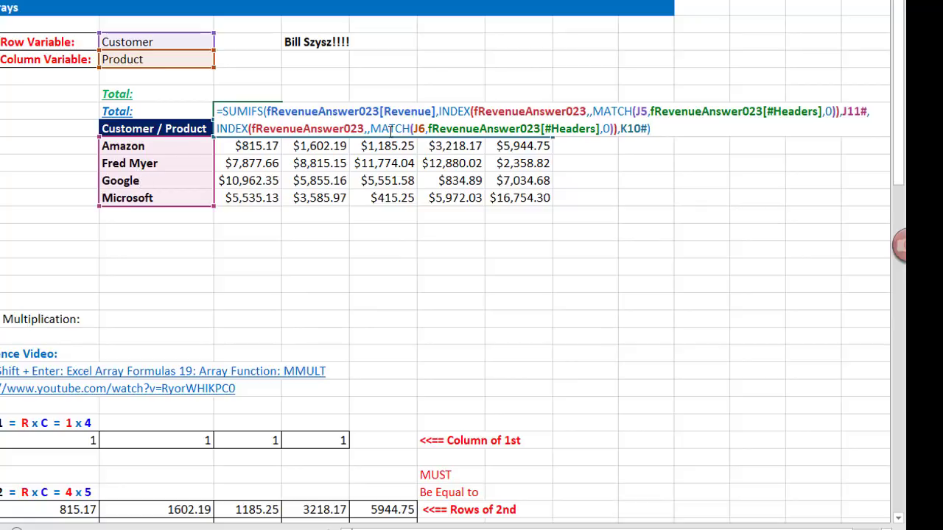
# Step: Remove the J11# customer criteria pair so product totals $25,190.31 through $32,092.55 spill
pyautogui.click(344, 147)
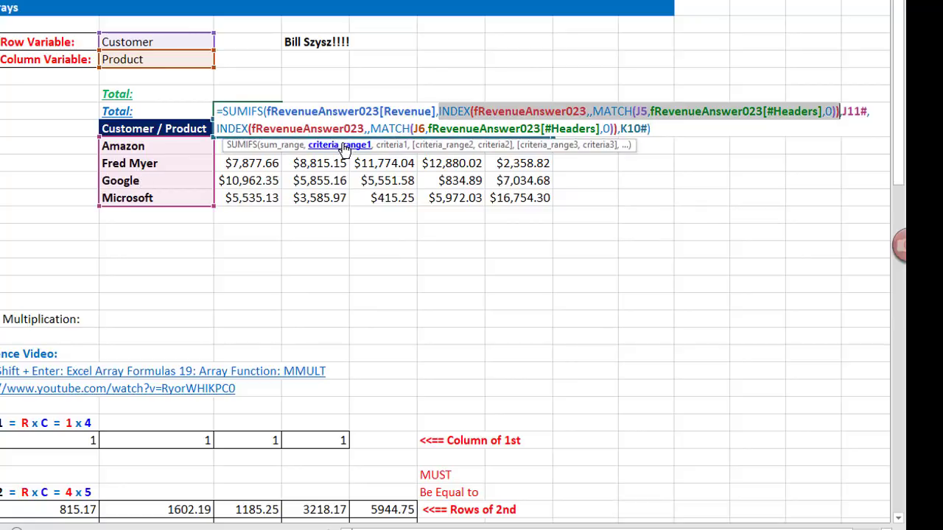
pyautogui.press('Delete')
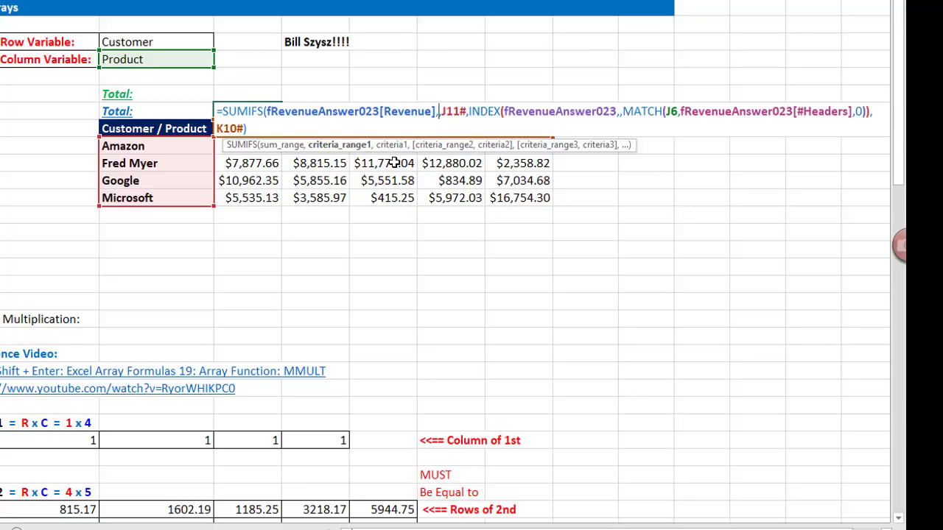
pyautogui.press('Delete')
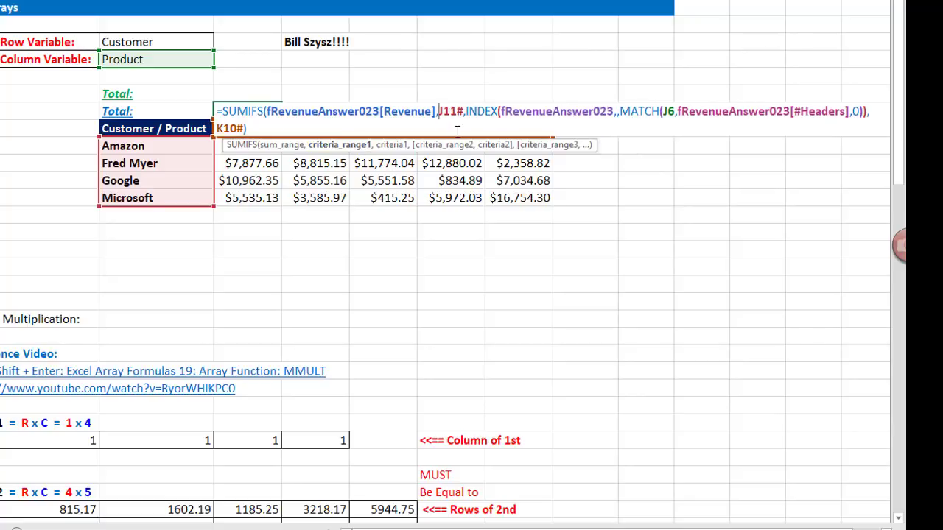
pyautogui.press('Delete')
pyautogui.press('Delete')
pyautogui.press('Delete')
pyautogui.press('Delete')
pyautogui.press('Delete')
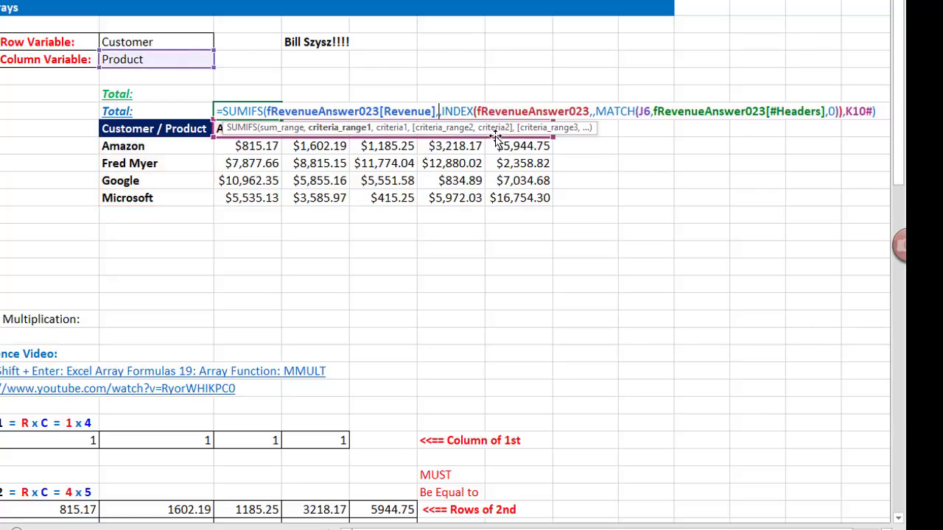
pyautogui.press('Delete')
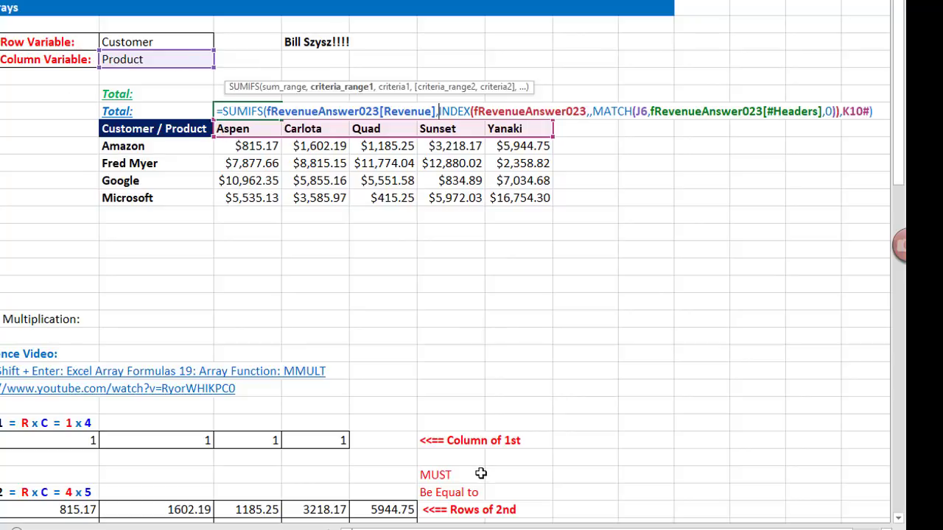
pyautogui.press('Return')
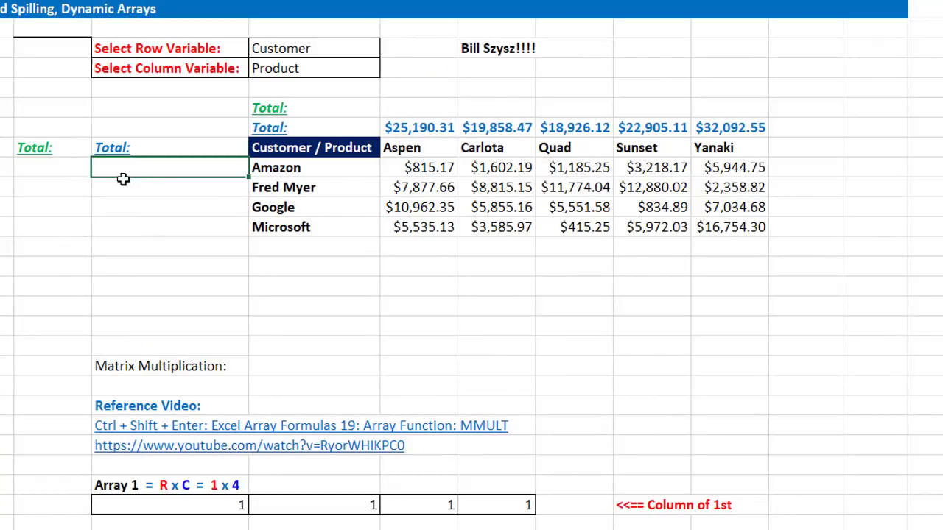
# Step: Paste the SUMIFS into the blue Total column without product criteria, giving totals $12,765.53–$32,262.68
pyautogui.write('=SUMIFS(fRevenueAnswer023[Revenue],INDEX(fRevenueAnswer023,,MATCH(J5,fRevenueAnswer023[#Headers],0)),J11#,INDEX(fRevenueAnswer023,,MATCH(J6,fRevenueAnswer023[#Headers],0)),K10#)')
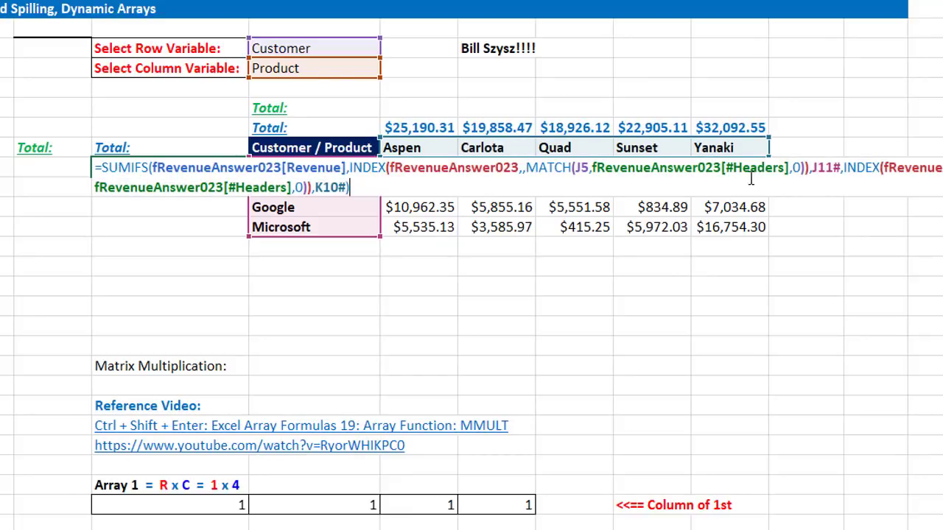
pyautogui.moveTo(843, 168); pyautogui.dragTo(887, 212)
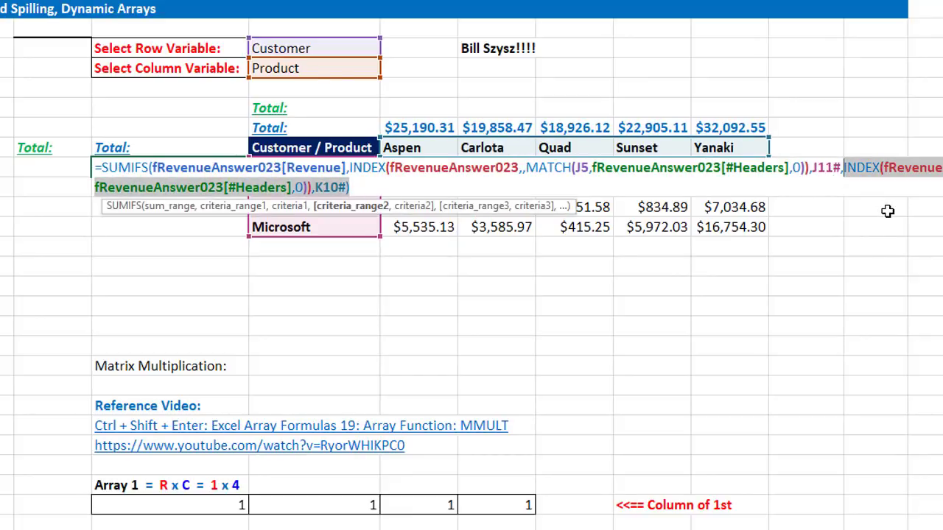
pyautogui.press('Delete')
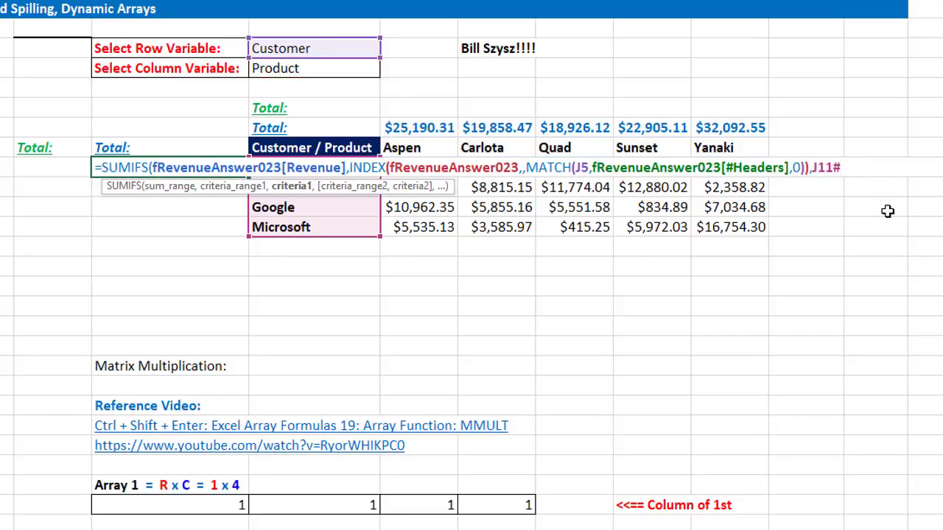
pyautogui.write(')')
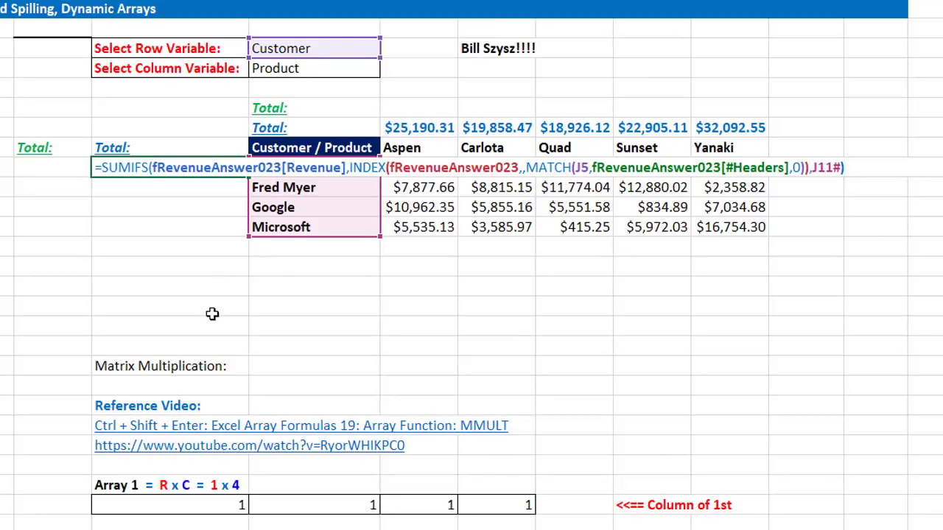
pyautogui.press('Return')
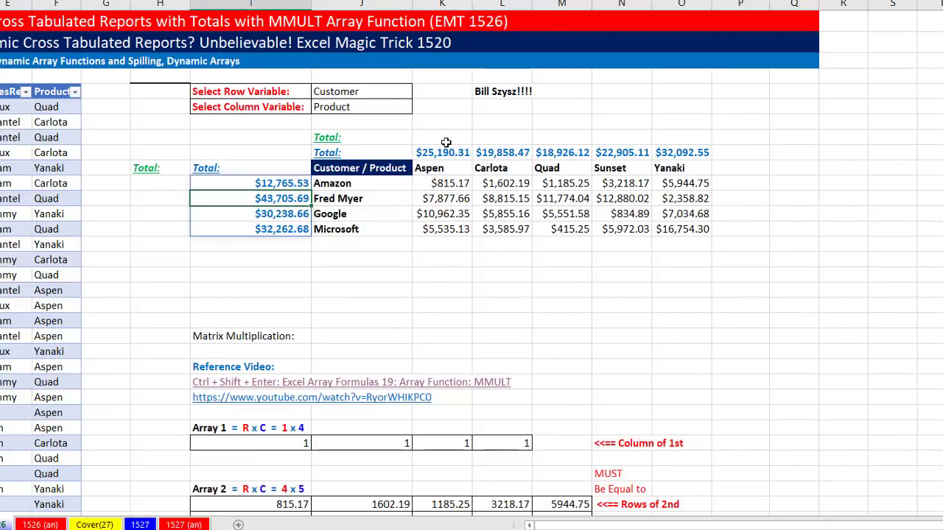
# Step: Scroll to the Matrix Multiplication example and select the 1x4 Array 1 and 4x5 Array 2
pyautogui.click(447, 139)
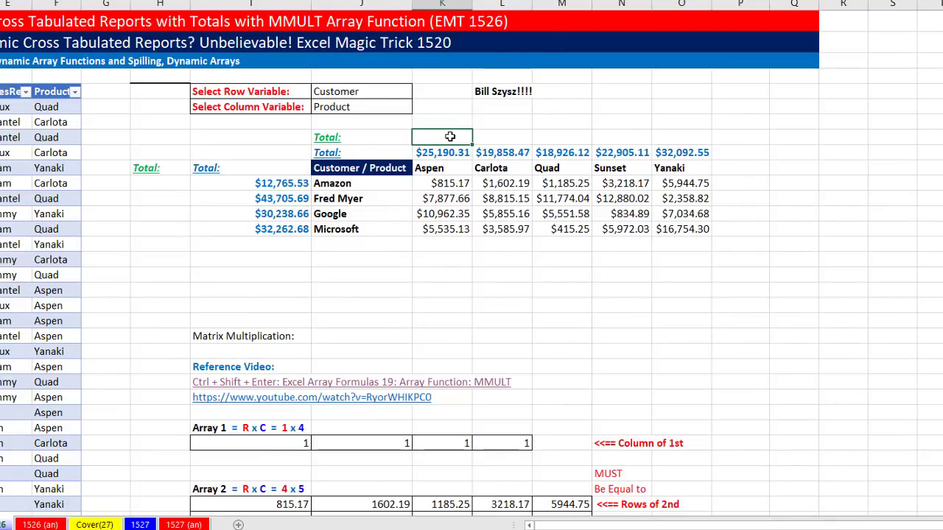
pyautogui.scroll(-6, 456, 274)
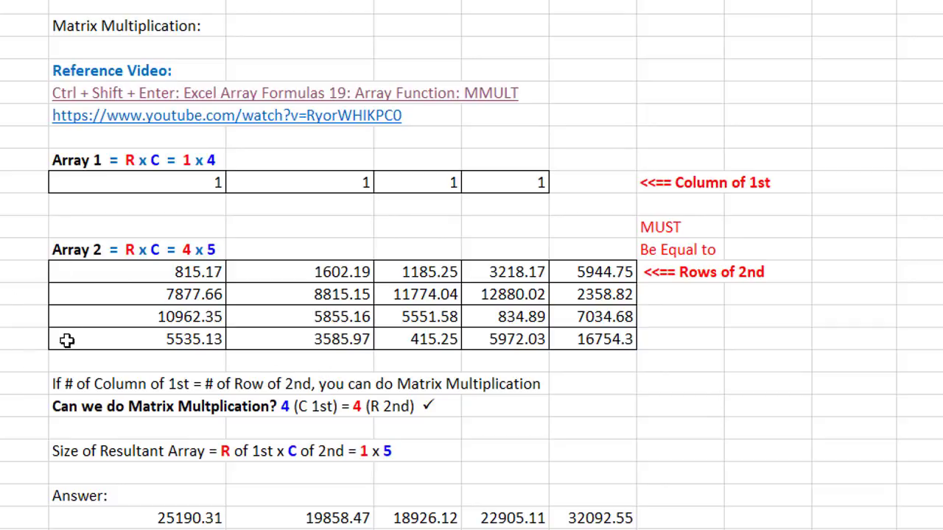
pyautogui.click(223, 186)
pyautogui.moveTo(222, 186); pyautogui.dragTo(493, 177)
pyautogui.moveTo(213, 270); pyautogui.dragTo(612, 343)
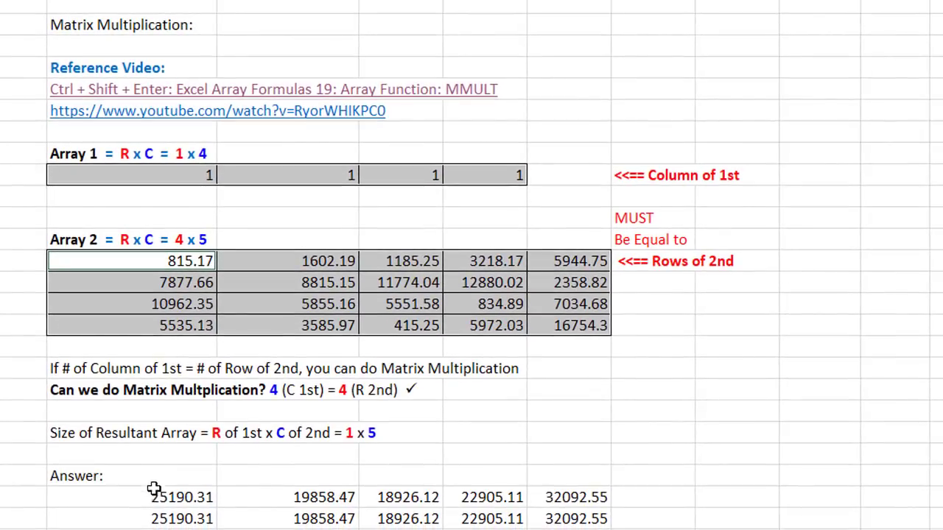
pyautogui.doubleClick(154, 489)
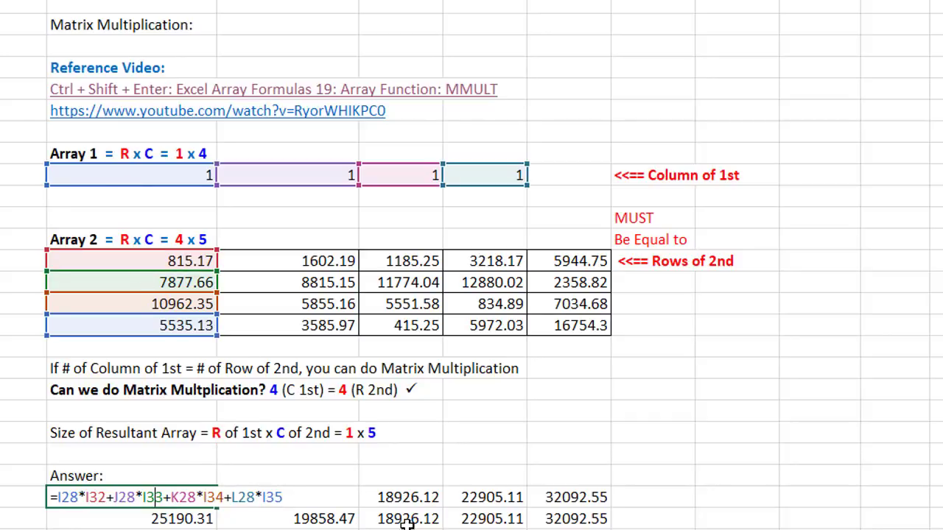
pyautogui.press('Tab')
pyautogui.press('F2')
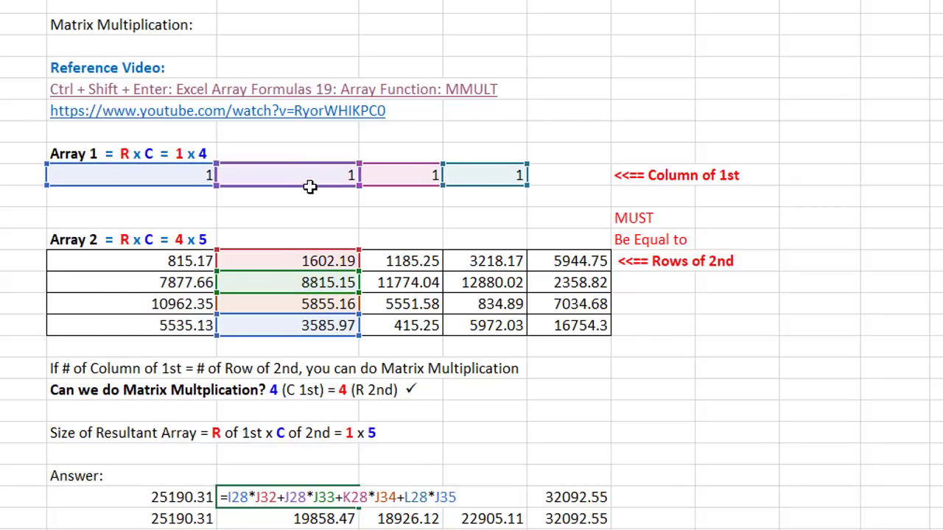
pyautogui.press('Tab')
pyautogui.press('F2')
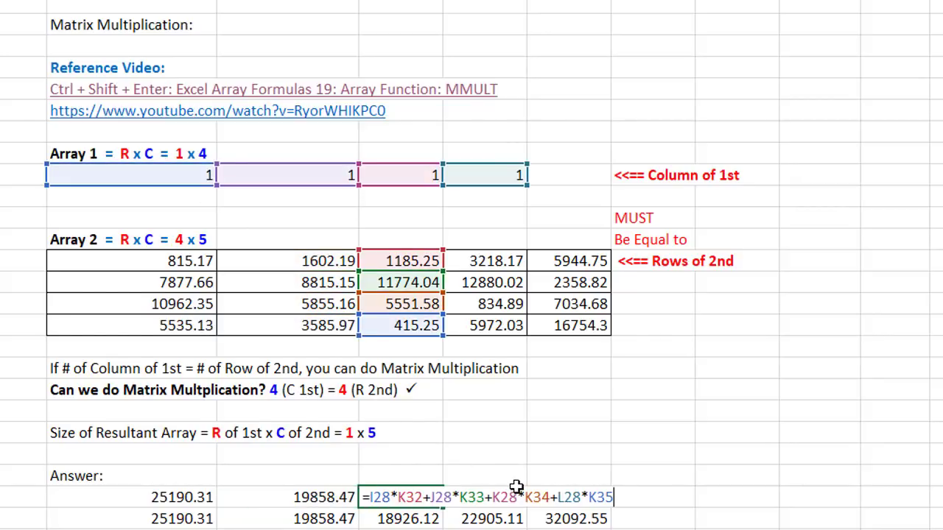
pyautogui.press('Tab')
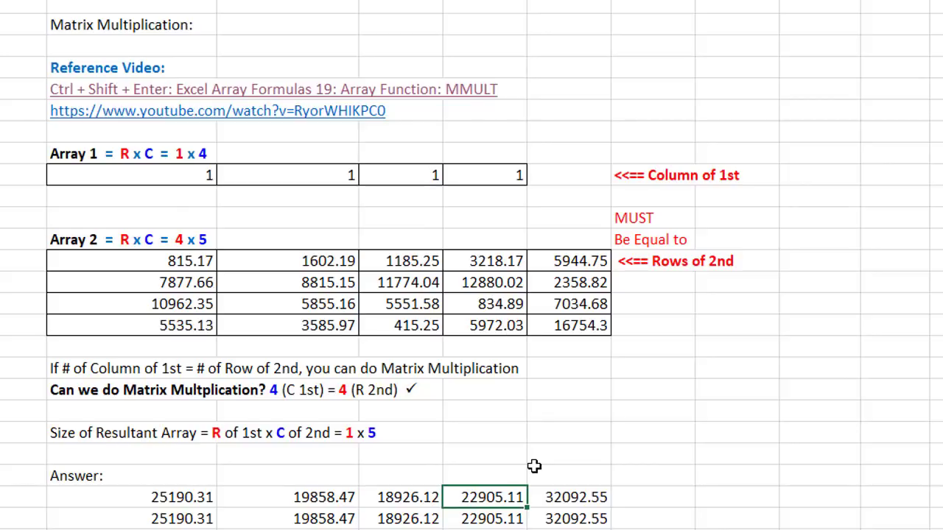
pyautogui.press('F2')
pyautogui.press('Tab')
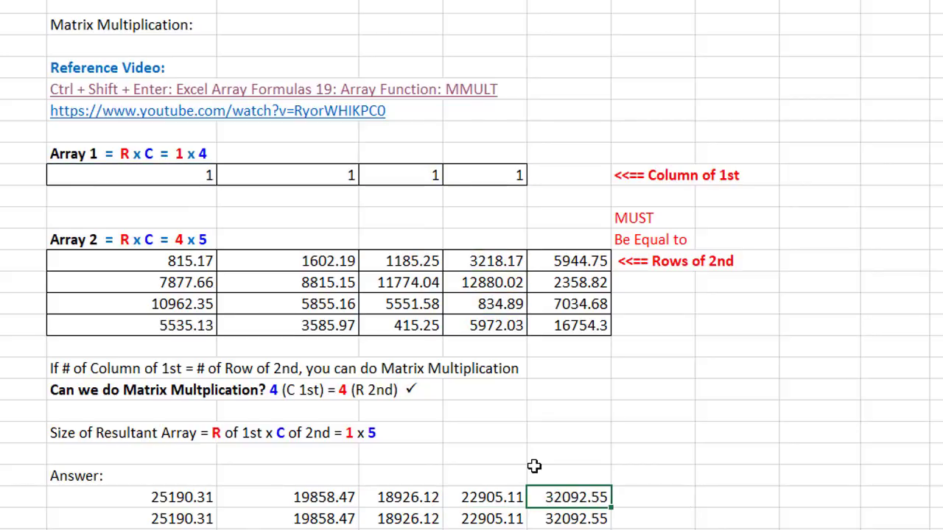
pyautogui.press('F2')
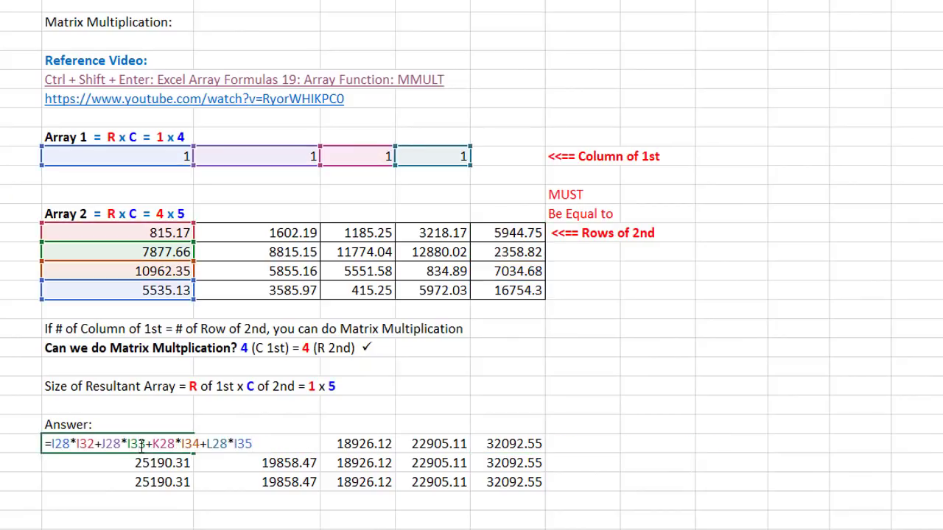
# Step: Review the second Answer row's SUMPRODUCT(TRANSPOSE()) formula, then return to the empty green Total cell above Aspen
pyautogui.press('Escape')
pyautogui.doubleClick(144, 462)
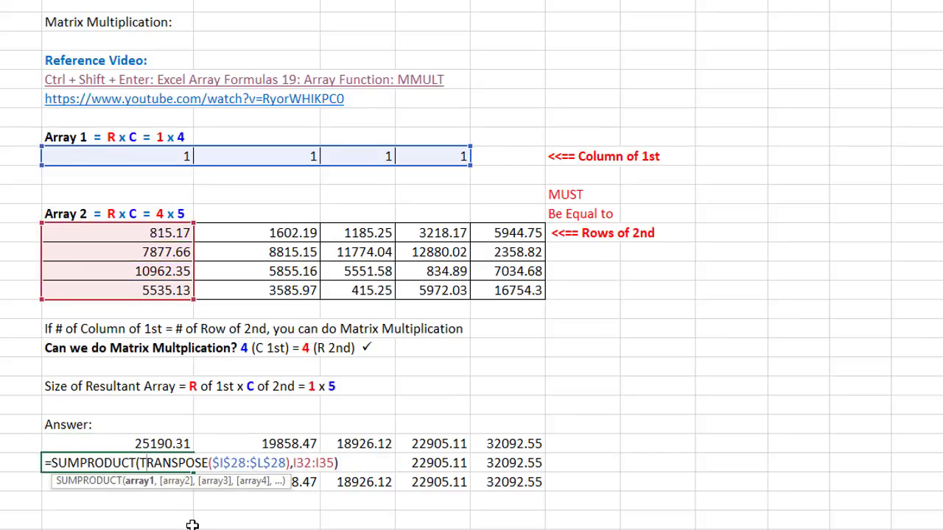
pyautogui.press('Escape')
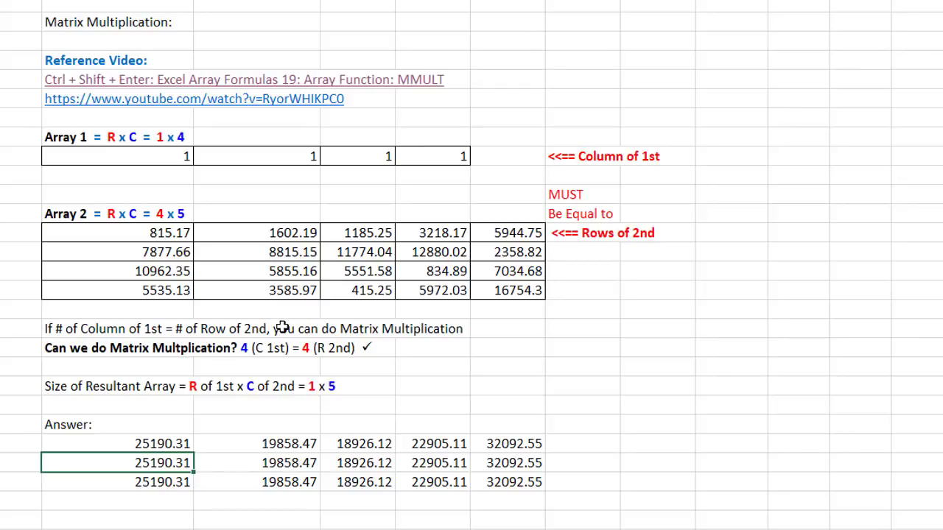
pyautogui.click(92, 162)
pyautogui.moveTo(92, 156); pyautogui.dragTo(442, 154)
pyautogui.scroll(3, 425, 238)
pyautogui.scroll(3, 424, 240)
pyautogui.click(357, 132)
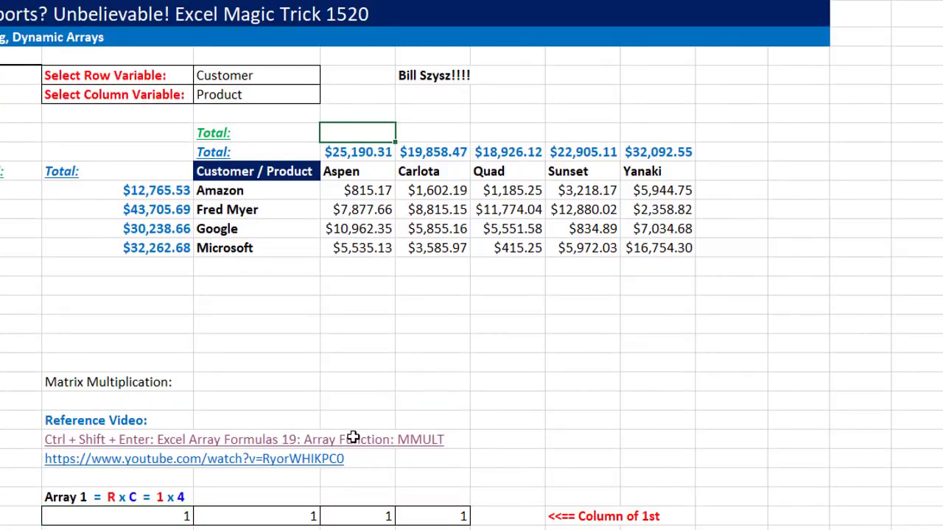
# Step: Enter =SEQUENCE(,ROW(I11#),1,0) in the green Total row cell above Aspen
pyautogui.write('=seq')
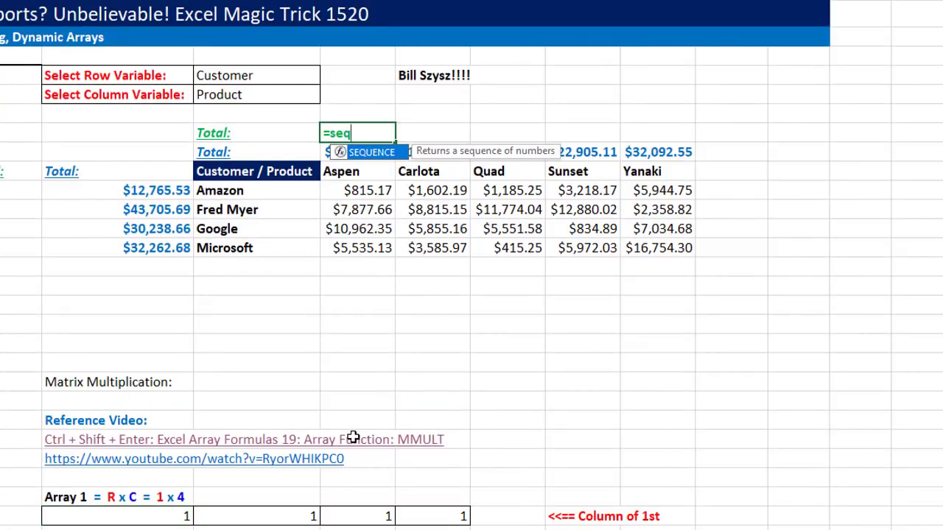
pyautogui.press('Tab')
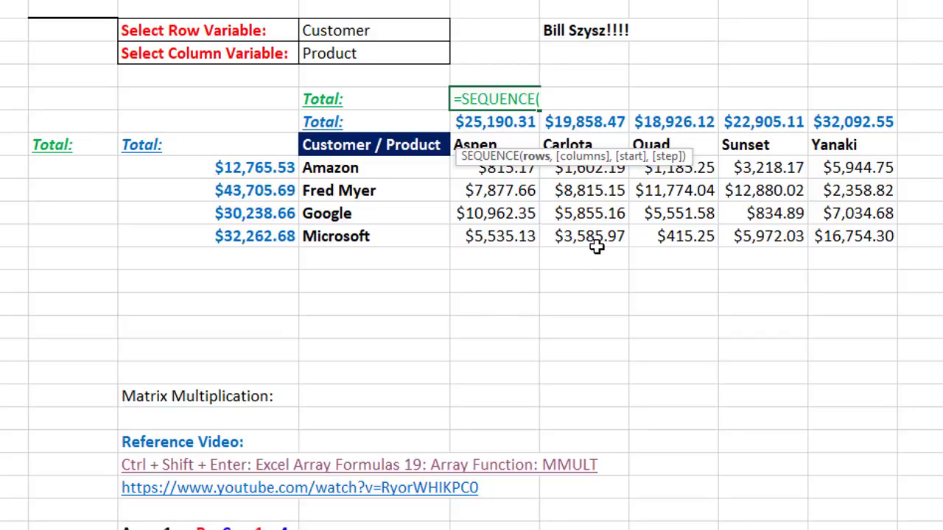
pyautogui.write(',')
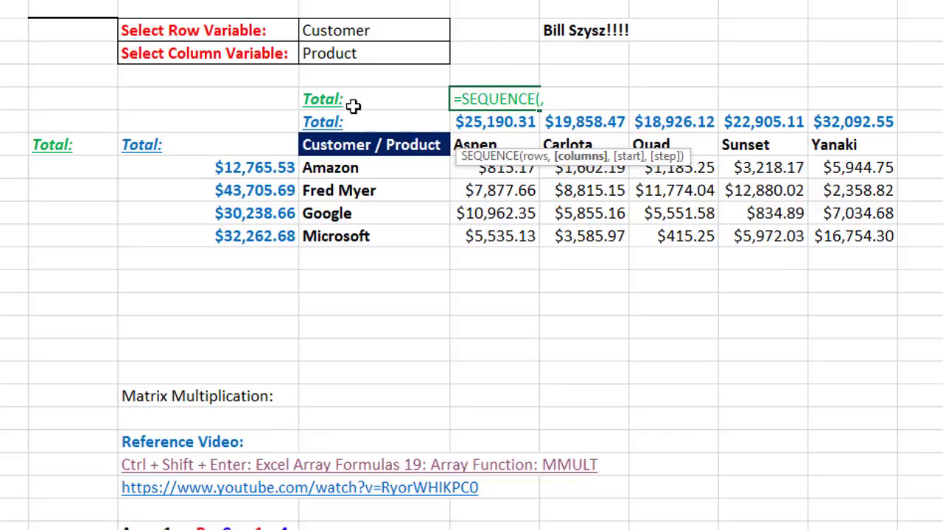
pyautogui.write('row')
pyautogui.press('Tab')
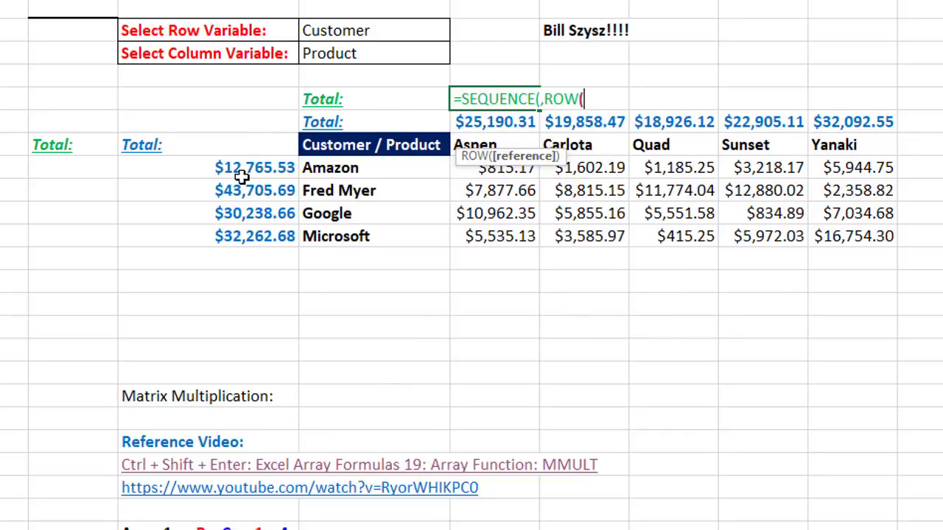
pyautogui.moveTo(241, 170); pyautogui.dragTo(246, 239)
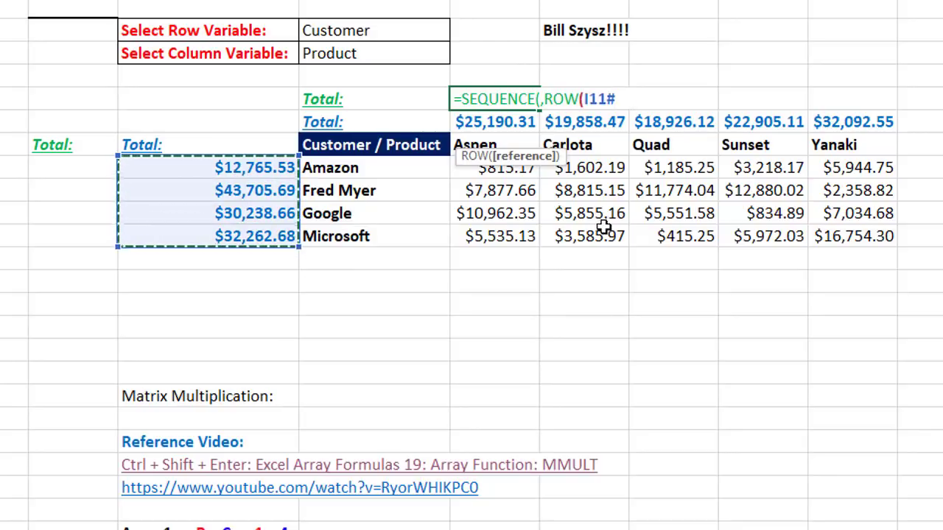
pyautogui.write(')')
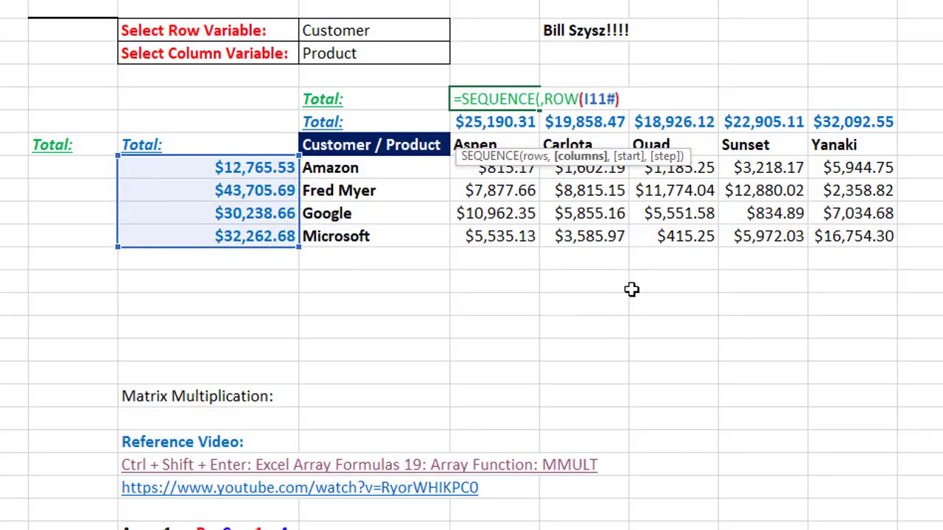
pyautogui.write(',1,0')
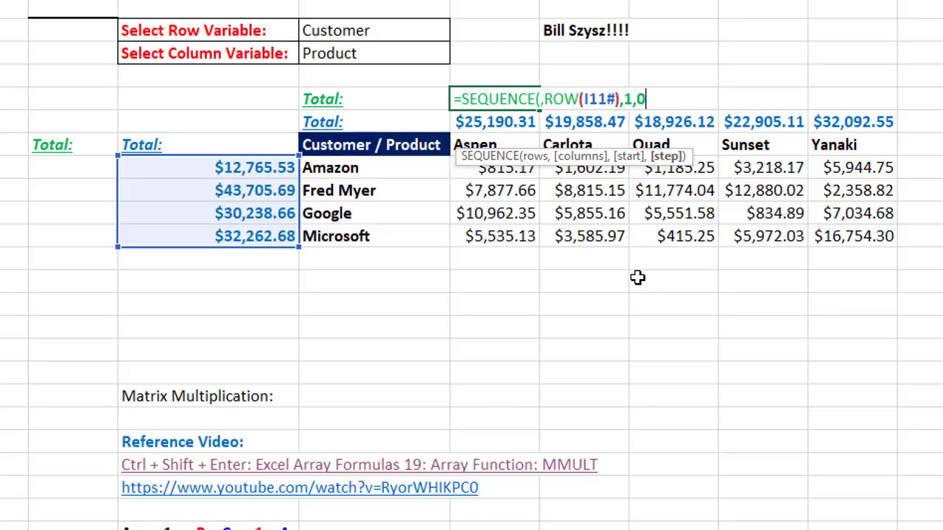
pyautogui.write(')')
pyautogui.hotkey('ctrl', 'Return')
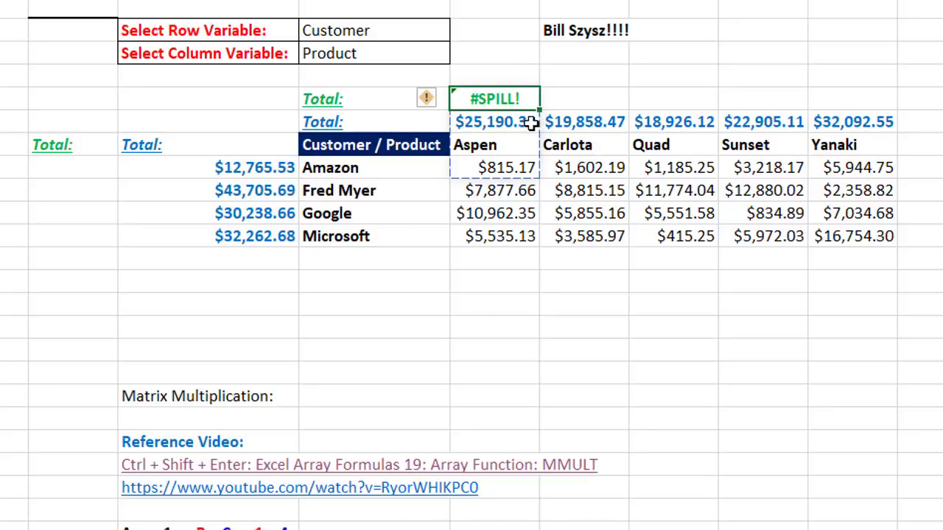
# Step: Fix the #SPILL! error by changing ROW to ROWS, giving four $1.00 ones
pyautogui.press('F2')
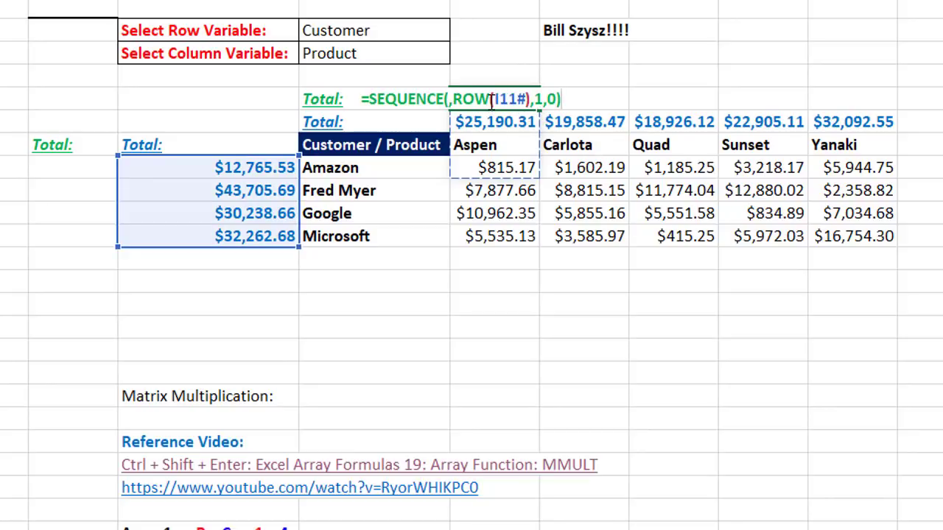
pyautogui.click(492, 98)
pyautogui.write('s')
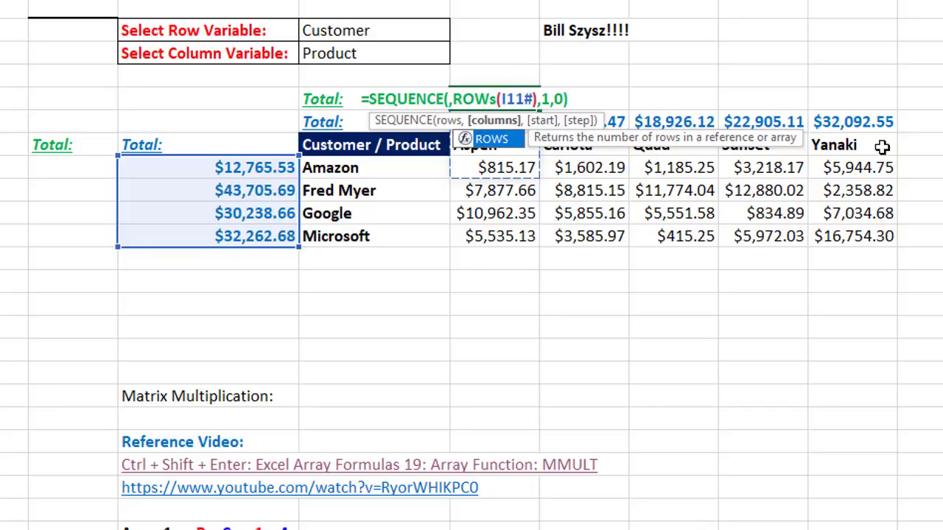
pyautogui.press('Return')
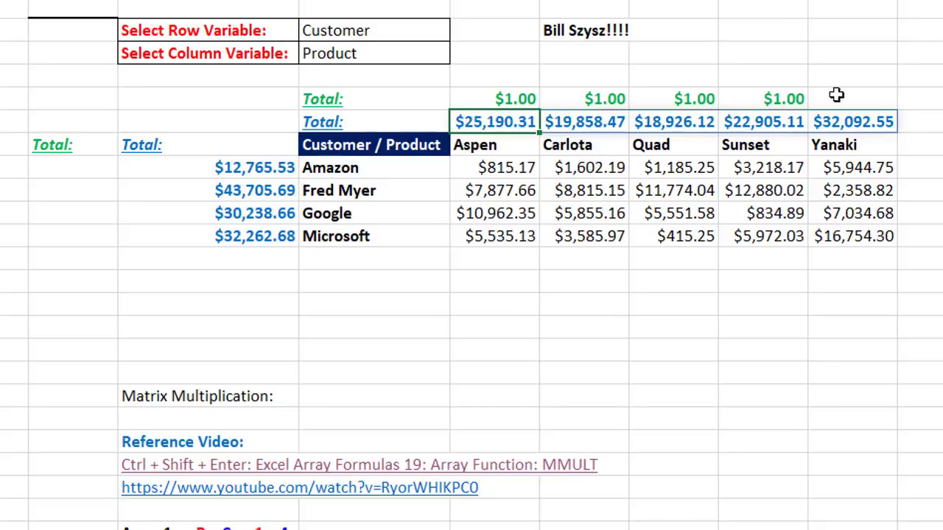
# Step: Wrap the ones row as =MMULT(SEQUENCE(,ROWS(I11#),1,0),K11#), giving totals $25,190.31 through $32,092.55
pyautogui.doubleClick(520, 98)
pyautogui.click(464, 101)
pyautogui.write('MMULT(SEQUENCE(,ROWS(I11#),1,0')
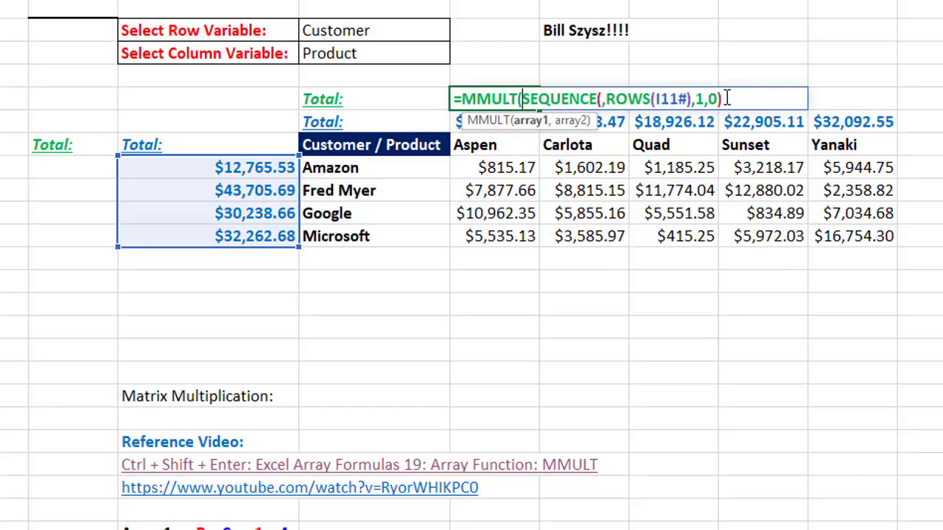
pyautogui.write(',')
pyautogui.moveTo(479, 170); pyautogui.dragTo(840, 235)
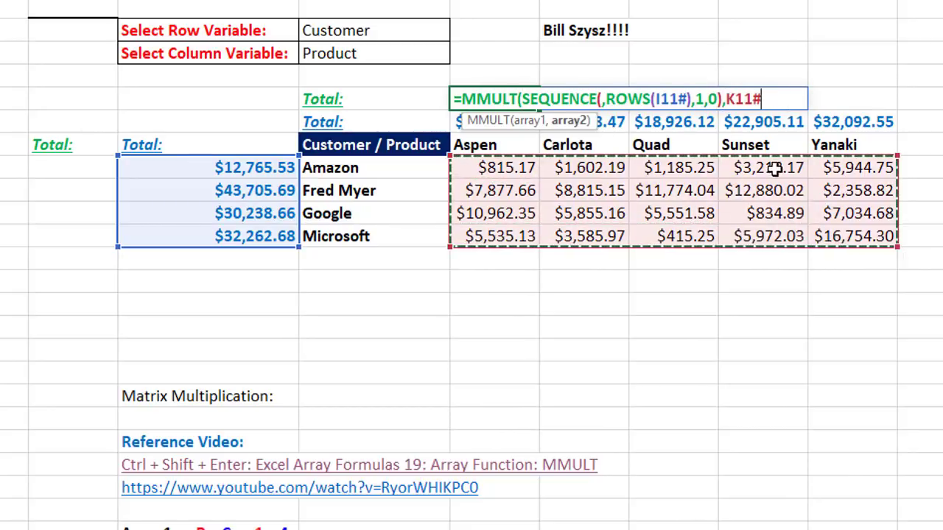
pyautogui.write(')')
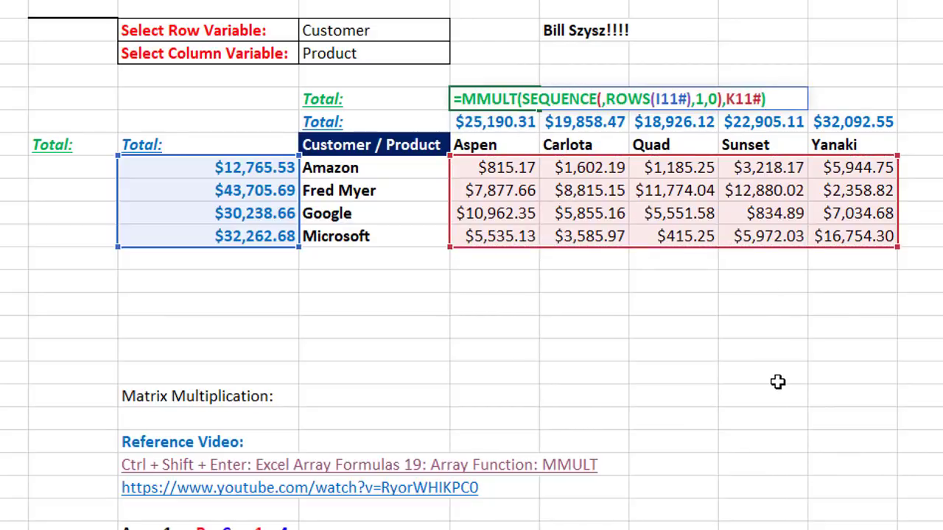
pyautogui.press('F9')
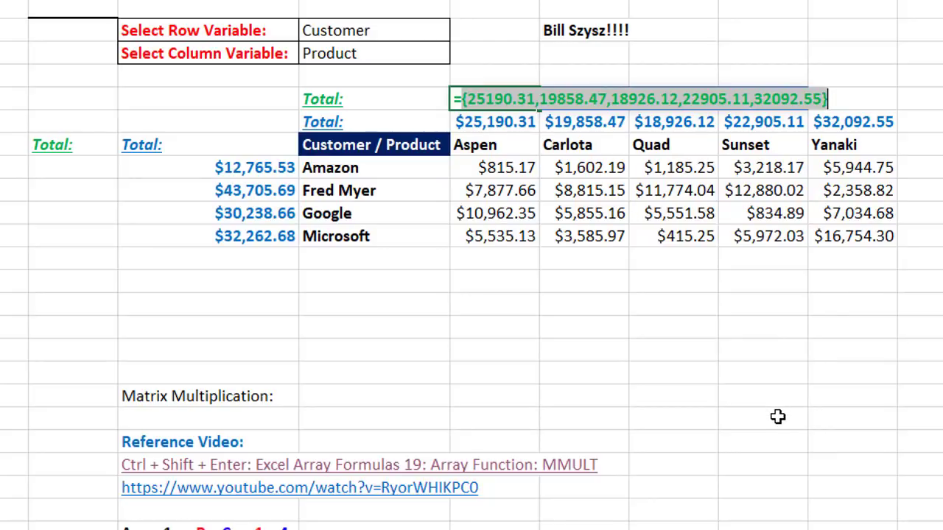
pyautogui.hotkey('ctrl', 'z')
pyautogui.hotkey('ctrl', 'Return')
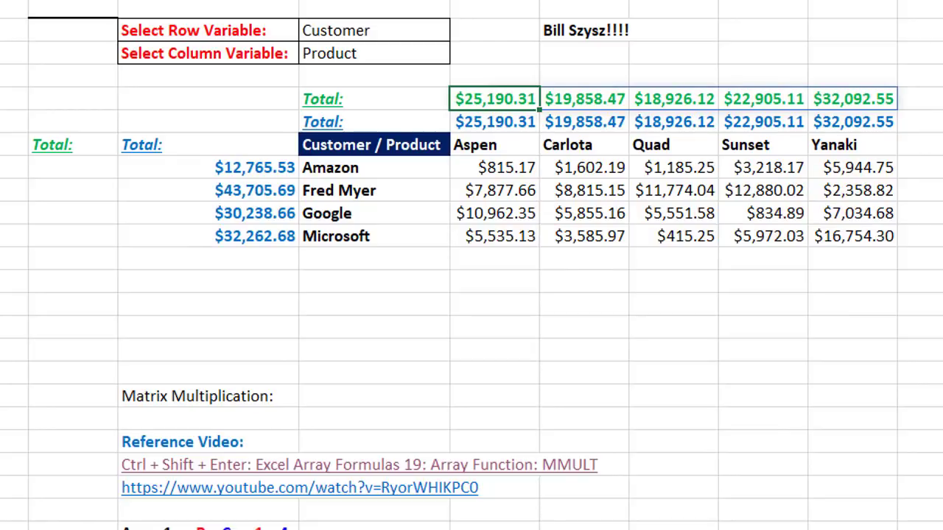
pyautogui.click(72, 167)
# Step: Enter =SEQUENCE(COLUMNS(K10#),,1,0) under the green Total label, spilling five $1.00 ones
pyautogui.write('=seq')
pyautogui.press('Tab')
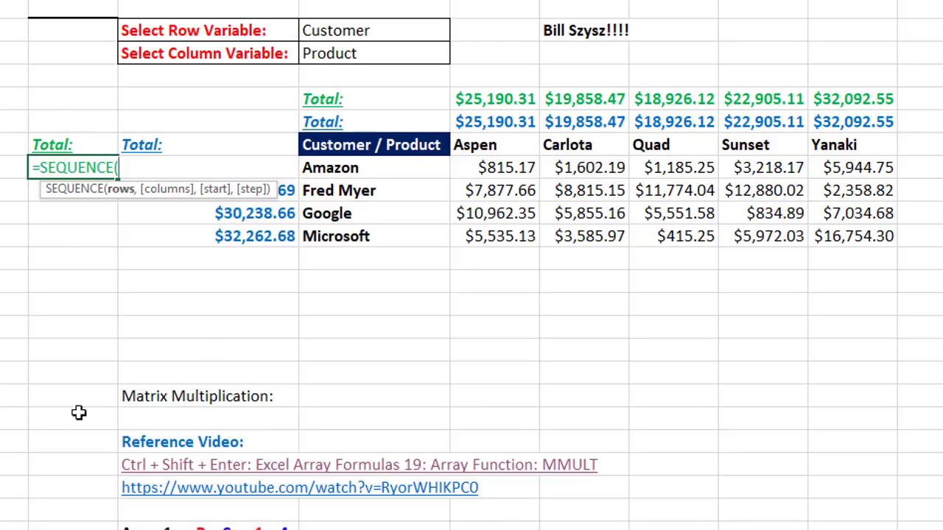
pyautogui.write('column')
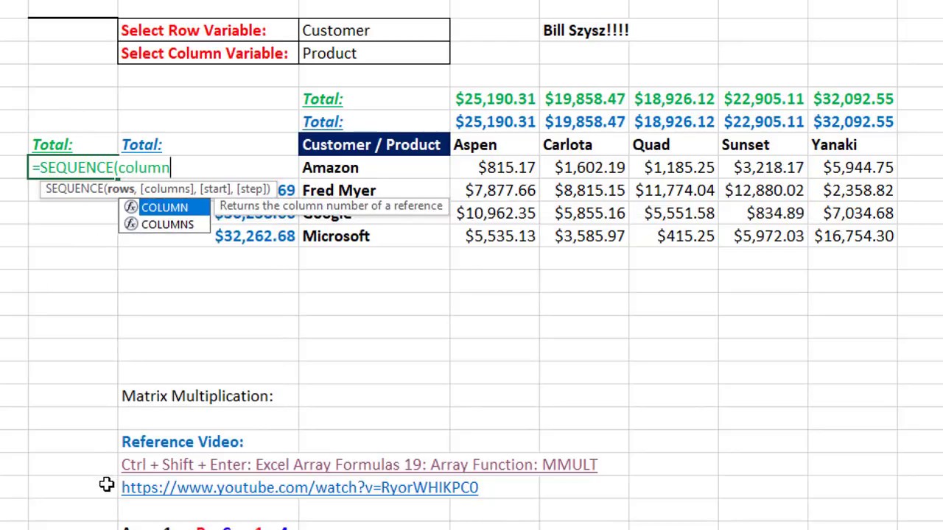
pyautogui.write('s')
pyautogui.press('Tab')
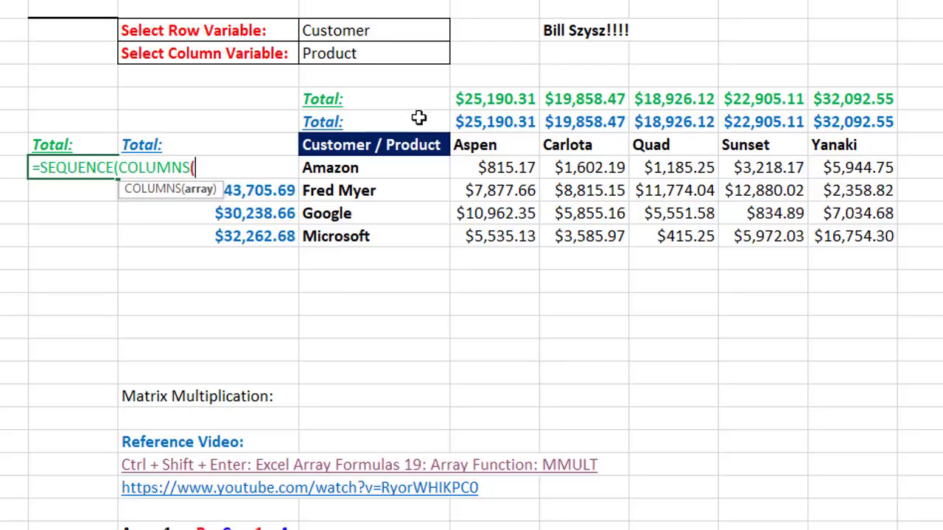
pyautogui.click(497, 146)
pyautogui.moveTo(605, 142); pyautogui.dragTo(818, 146)
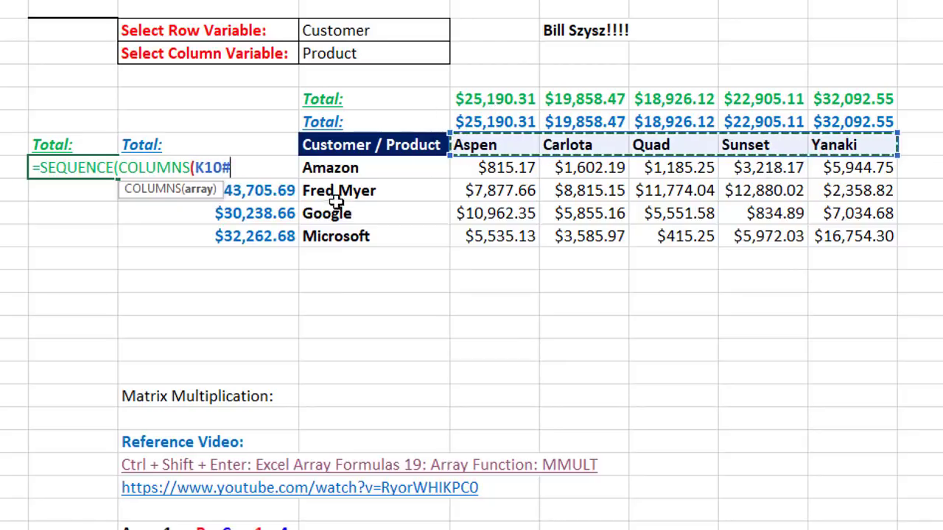
pyautogui.write('),')
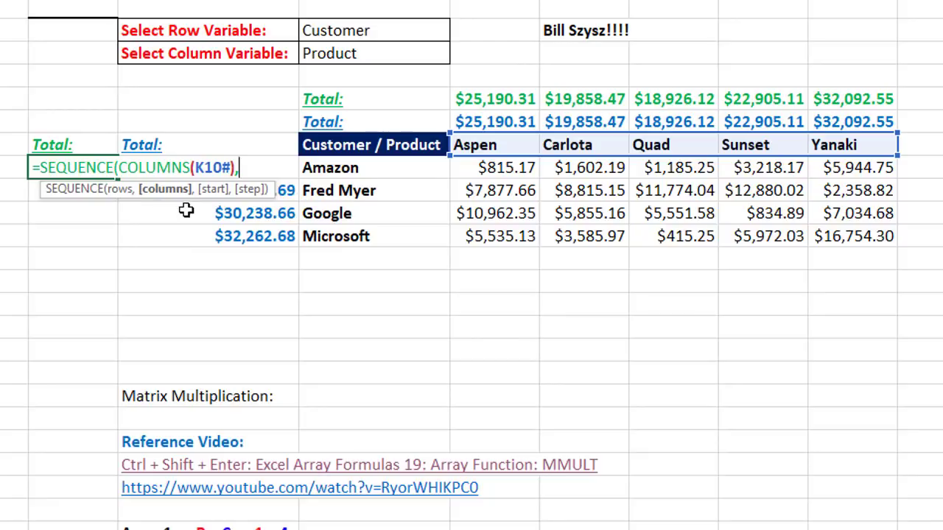
pyautogui.write(',1,')
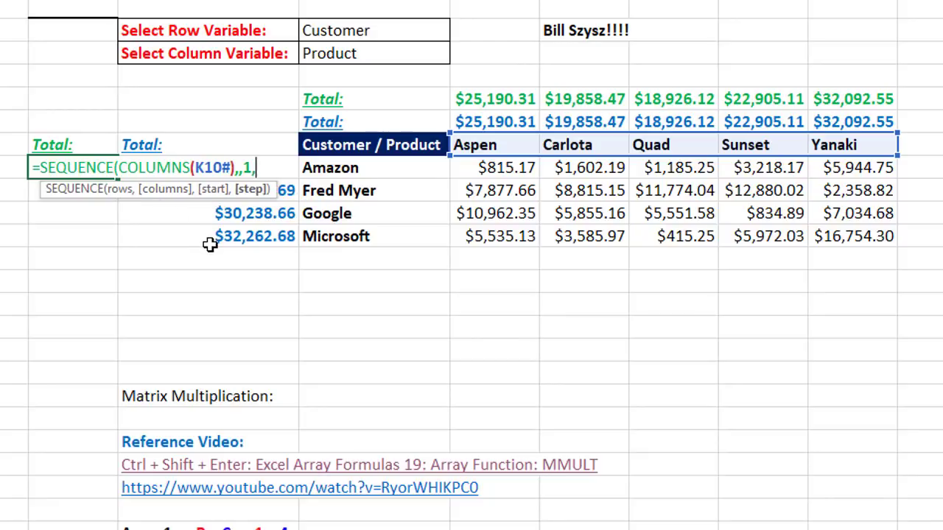
pyautogui.write('0)')
pyautogui.press('Return')
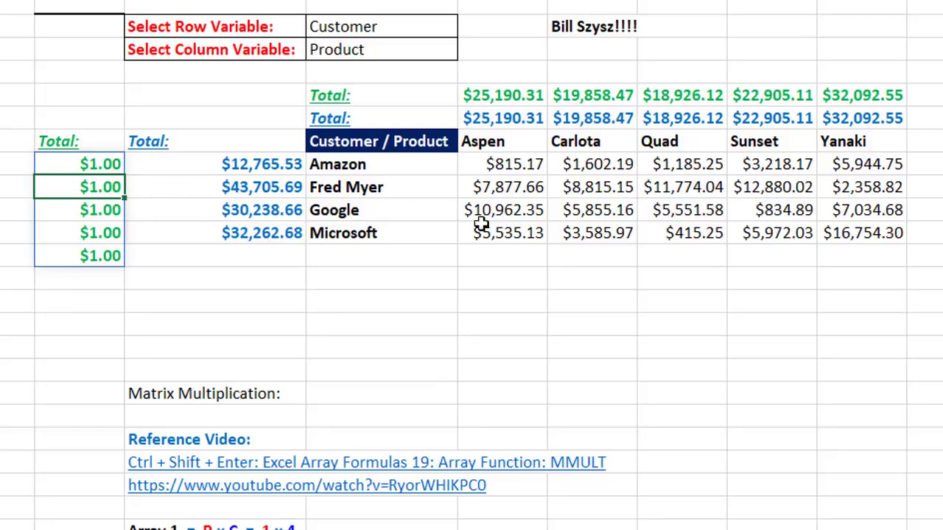
pyautogui.moveTo(482, 166); pyautogui.dragTo(894, 164)
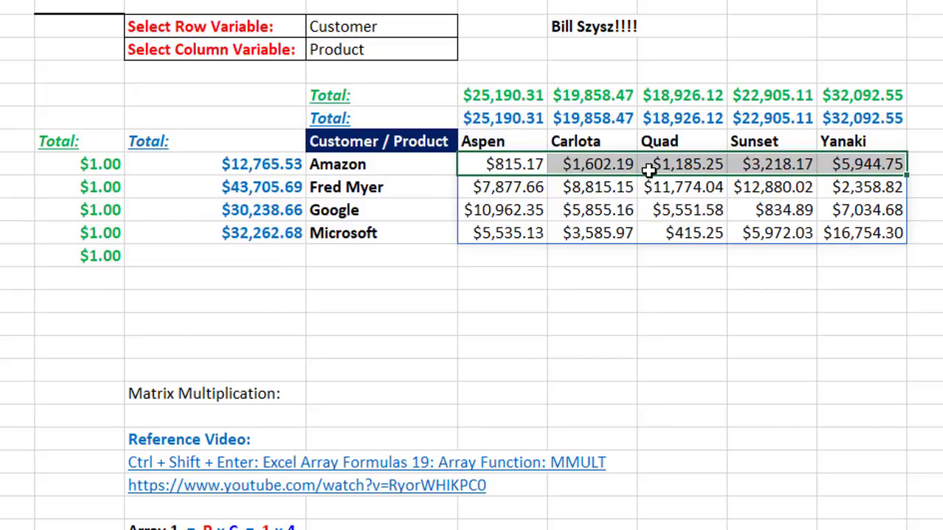
pyautogui.moveTo(486, 188); pyautogui.dragTo(936, 185)
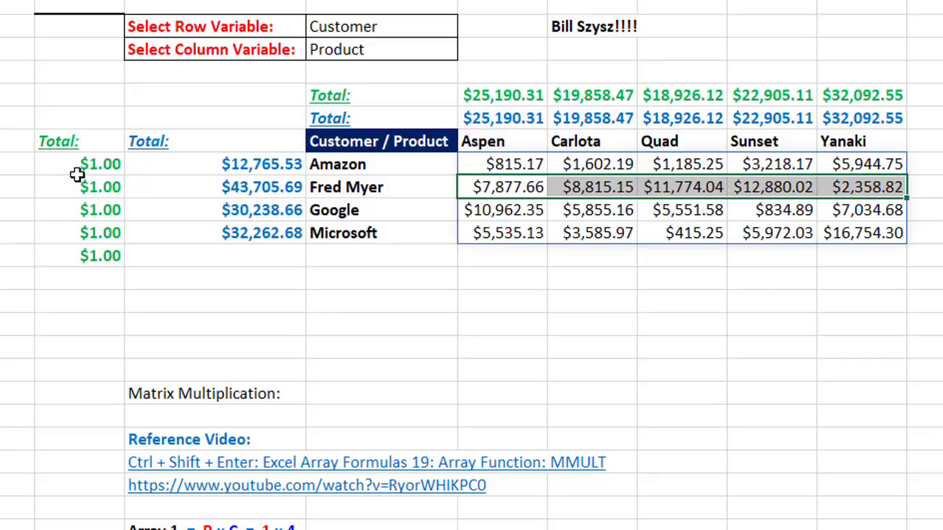
pyautogui.moveTo(508, 211); pyautogui.dragTo(884, 212)
pyautogui.moveTo(501, 233); pyautogui.dragTo(898, 234)
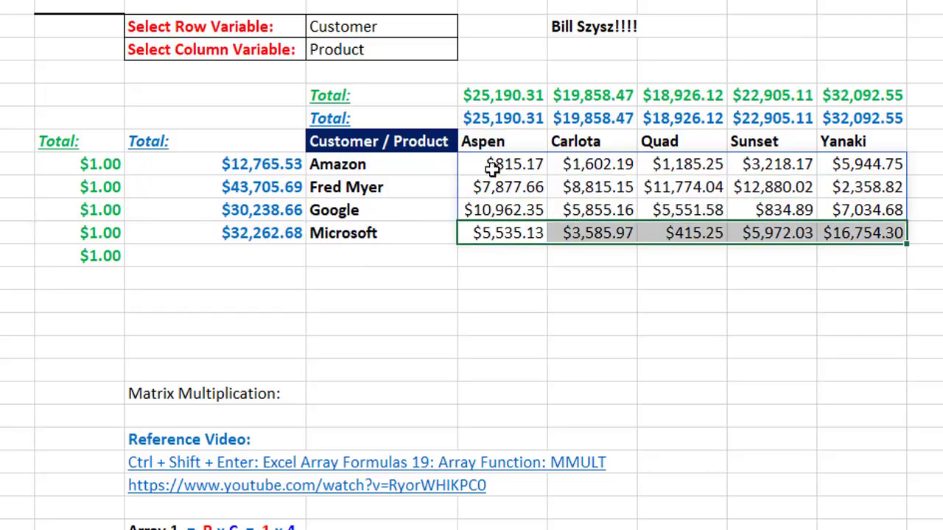
# Step: Change the green column formula to =MMULT(K11#,SEQUENCE(COLUMNS(K10#),,1,0)) for customer totals
pyautogui.click(81, 164)
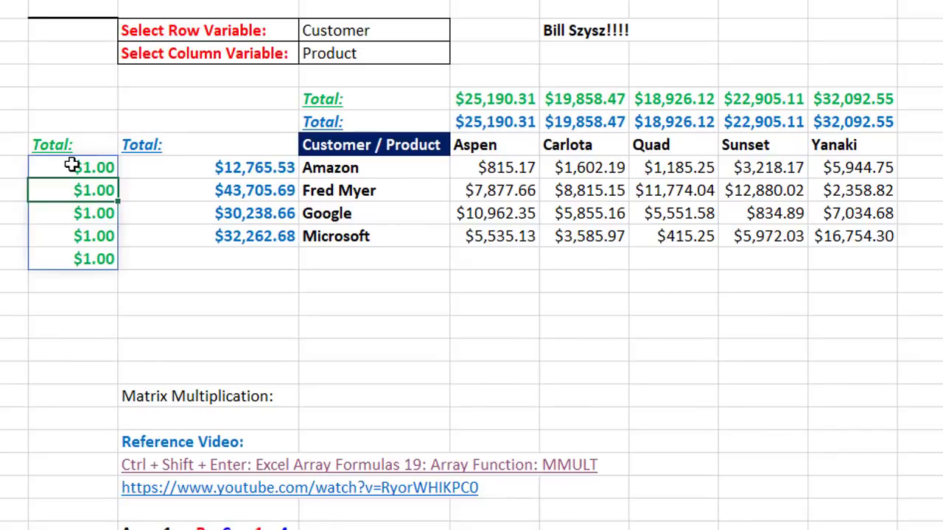
pyautogui.press('F2')
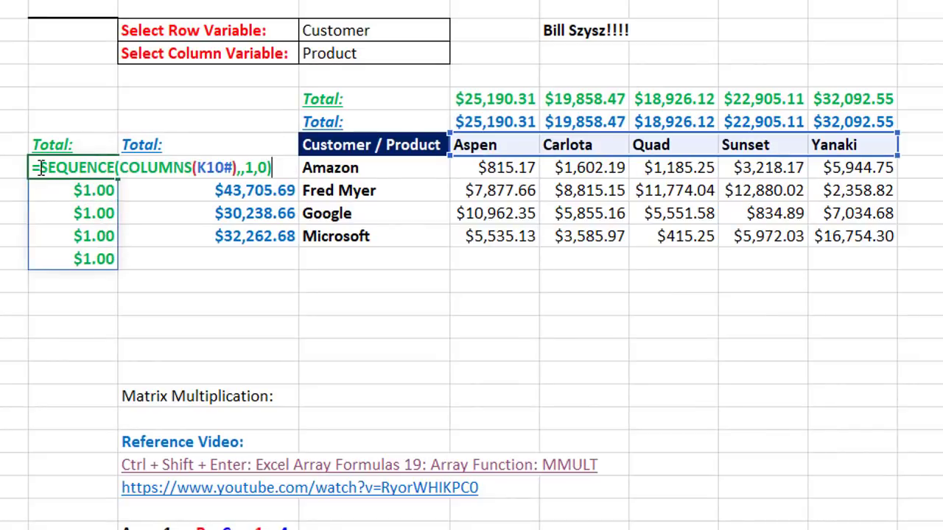
pyautogui.write('MMULT(')
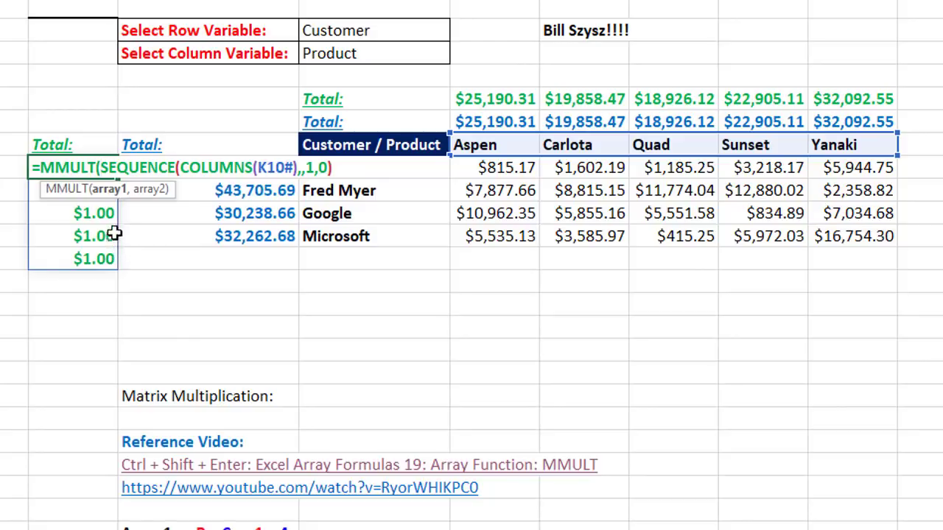
pyautogui.moveTo(490, 170); pyautogui.dragTo(865, 239)
pyautogui.write(',0')
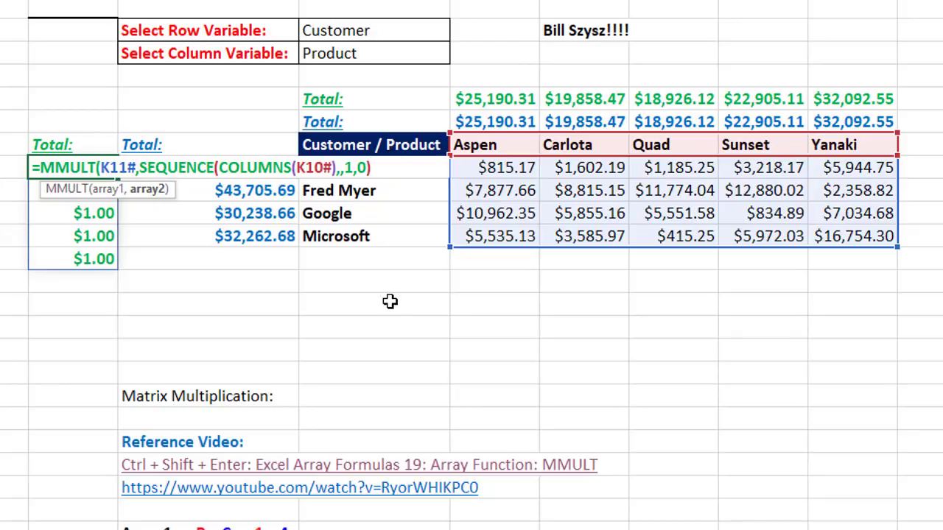
pyautogui.write(')')
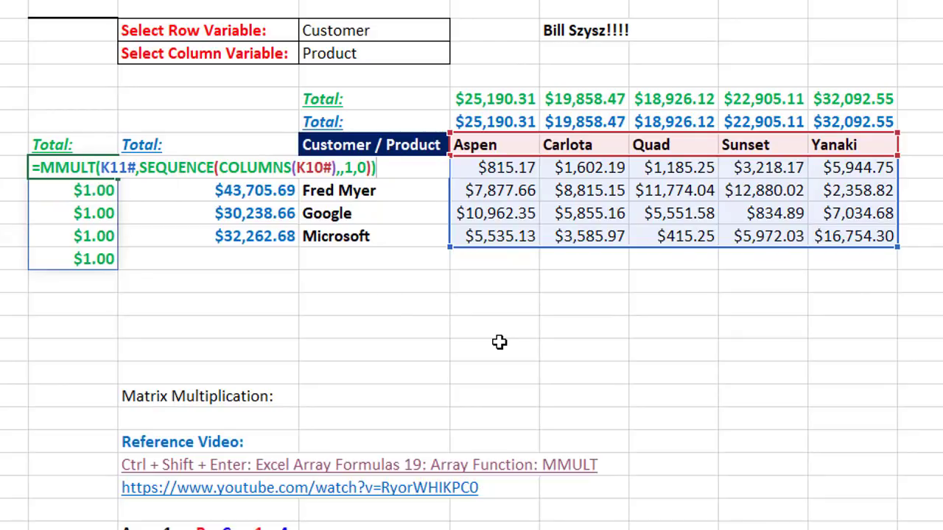
pyautogui.press('Return')
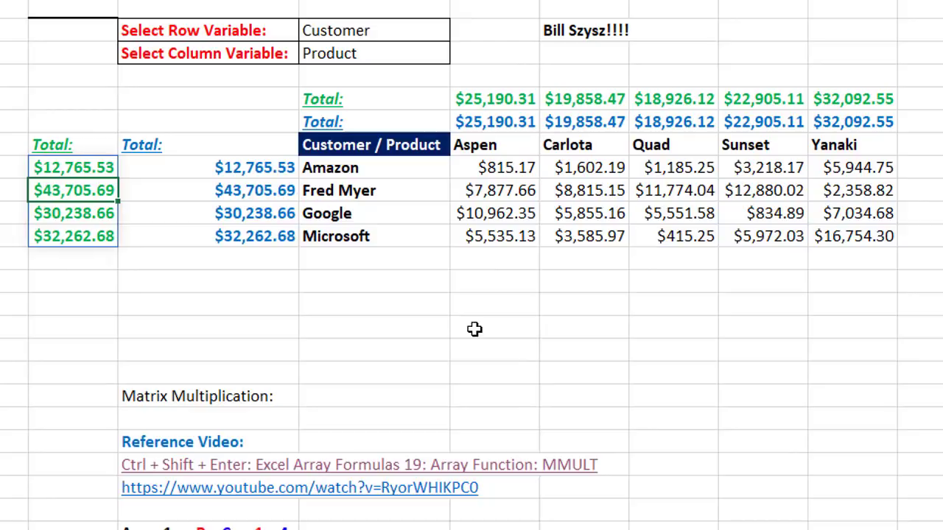